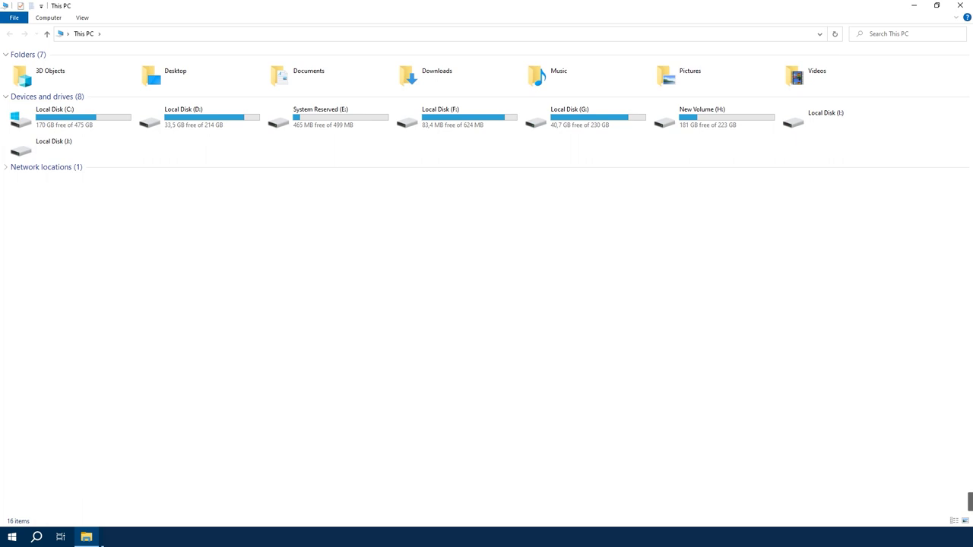
Try to access the Local Disk (I:) and Local Disk (J:) drives in This PC
click(842, 117)
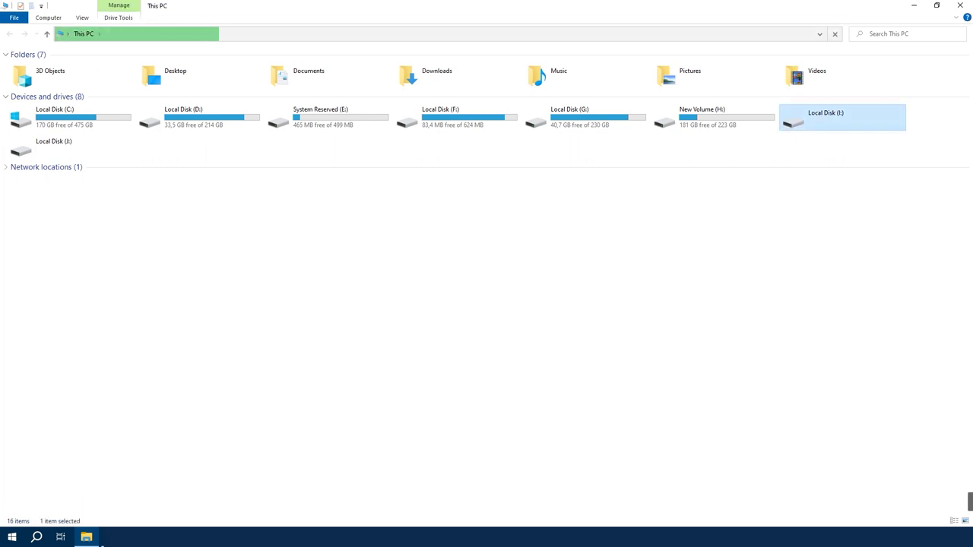
click(70, 146)
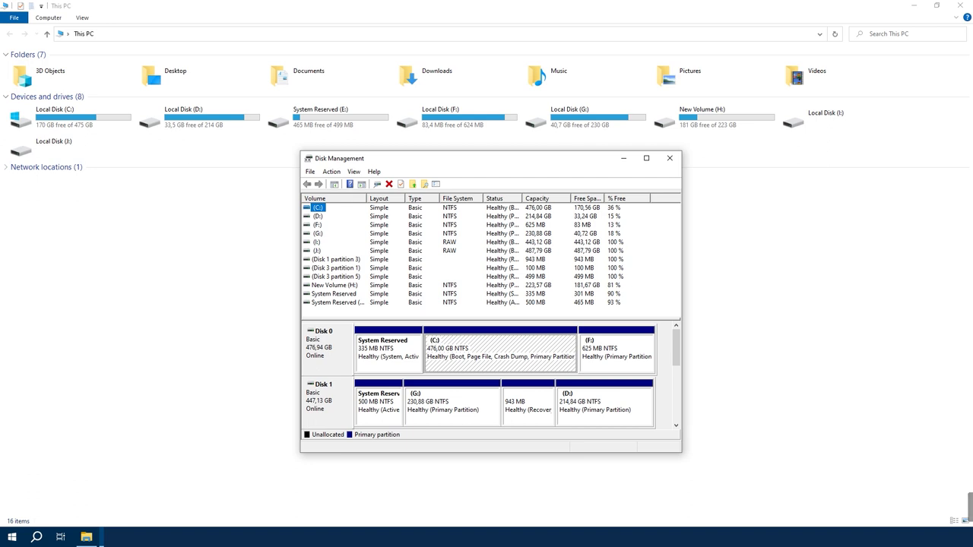
In Disk Management, widen the Status column and examine the file systems of the I: and J: partitions on Disk 3
drag(522, 198, 576, 199)
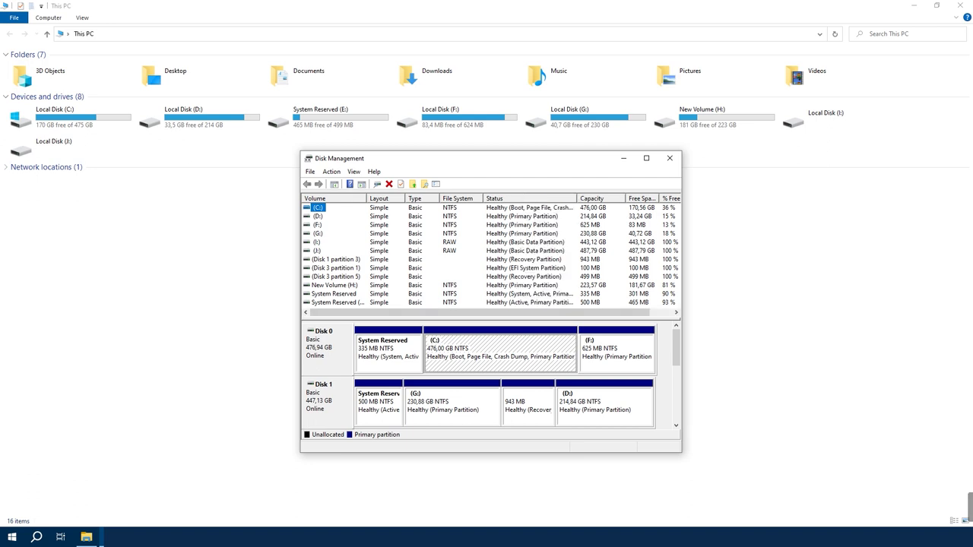
click(317, 242)
mouse_move(676, 386)
mouse_down()
mouse_move(675, 403)
mouse_move(675, 348)
mouse_move(676, 403)
mouse_up()
click(448, 406)
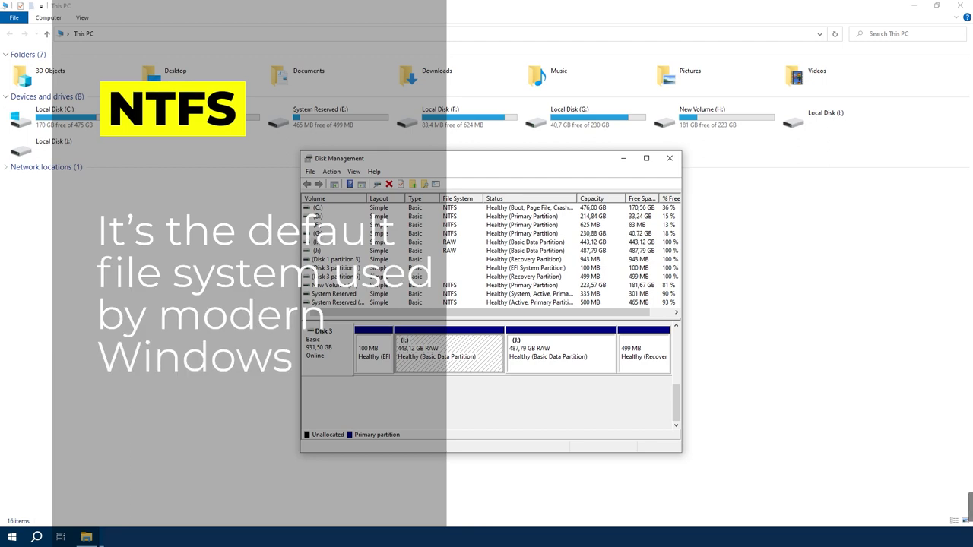
click(561, 351)
click(448, 351)
click(561, 351)
click(643, 353)
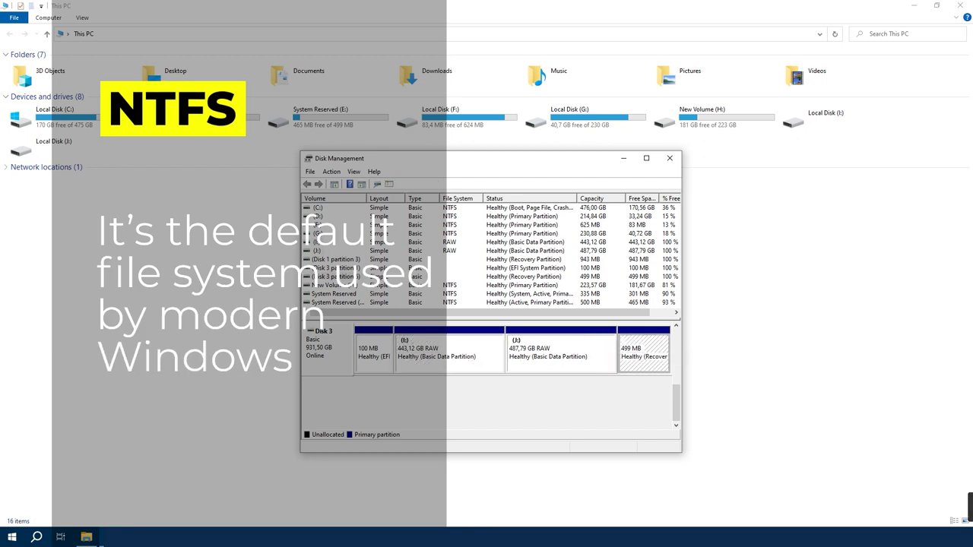
click(560, 351)
click(448, 351)
click(317, 242)
click(316, 250)
Move the Disk Management window aside and compare the I: and J: partitions on Disk 3
drag(490, 152, 490, 165)
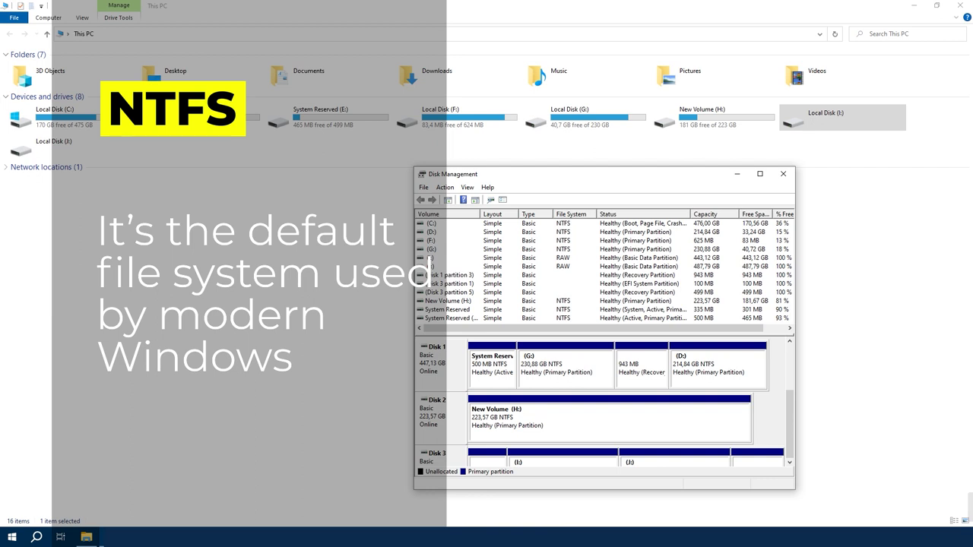
scroll(604, 403, down, 1)
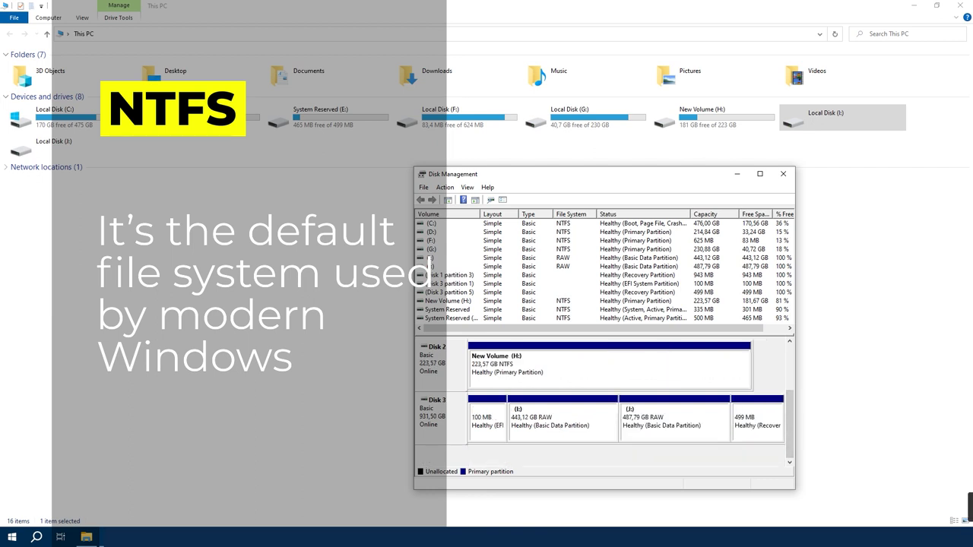
click(562, 418)
click(440, 418)
click(674, 418)
click(562, 418)
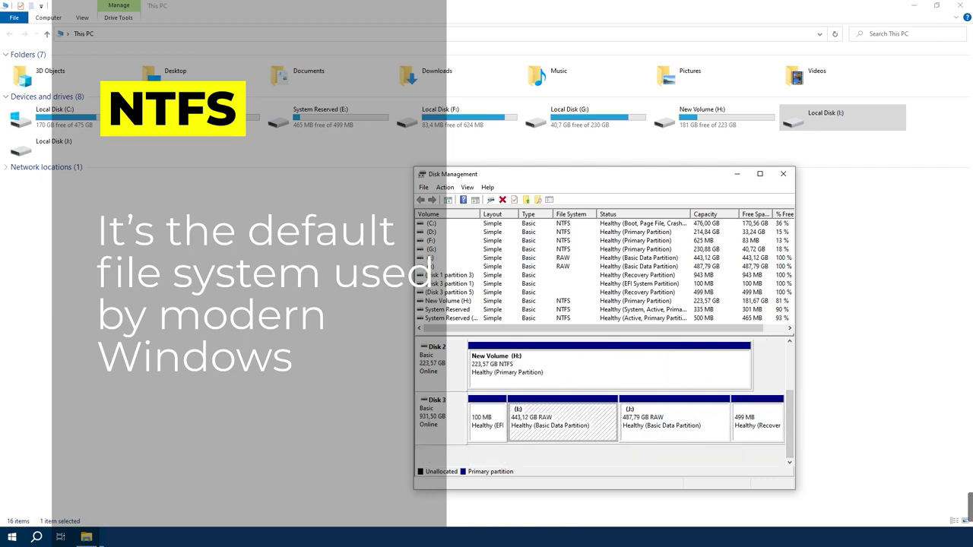
click(674, 418)
Widen and reposition the Disk Management window, and recheck the I: and J: partition details
drag(794, 326, 897, 327)
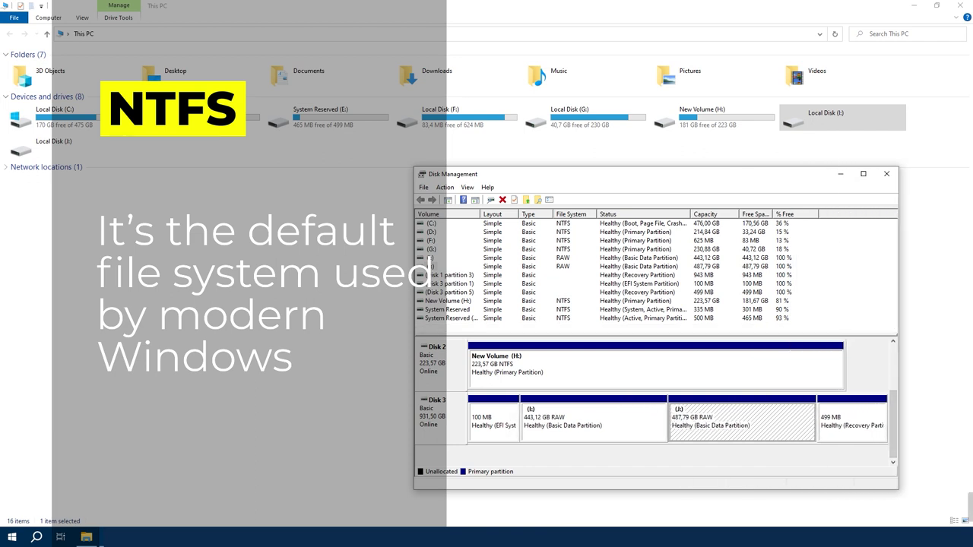
drag(725, 177, 557, 181)
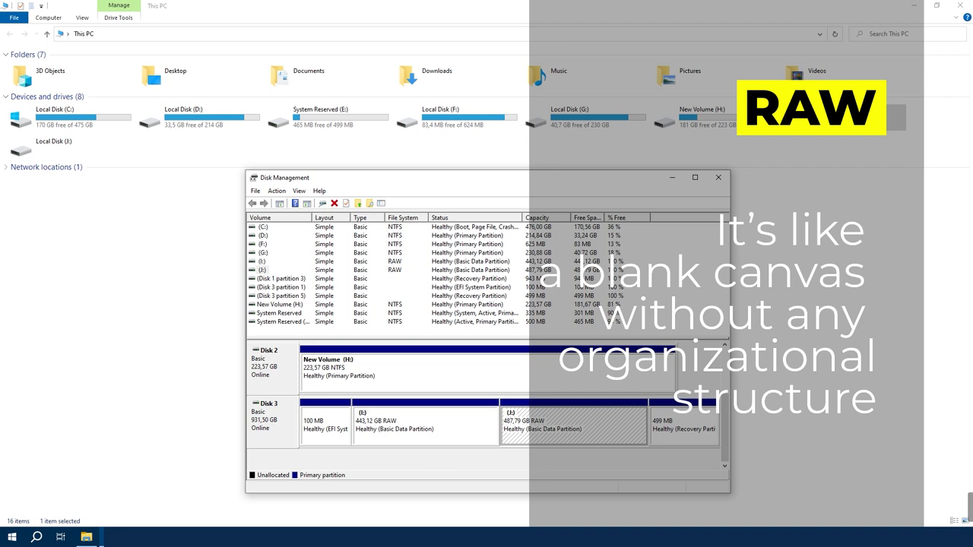
click(426, 425)
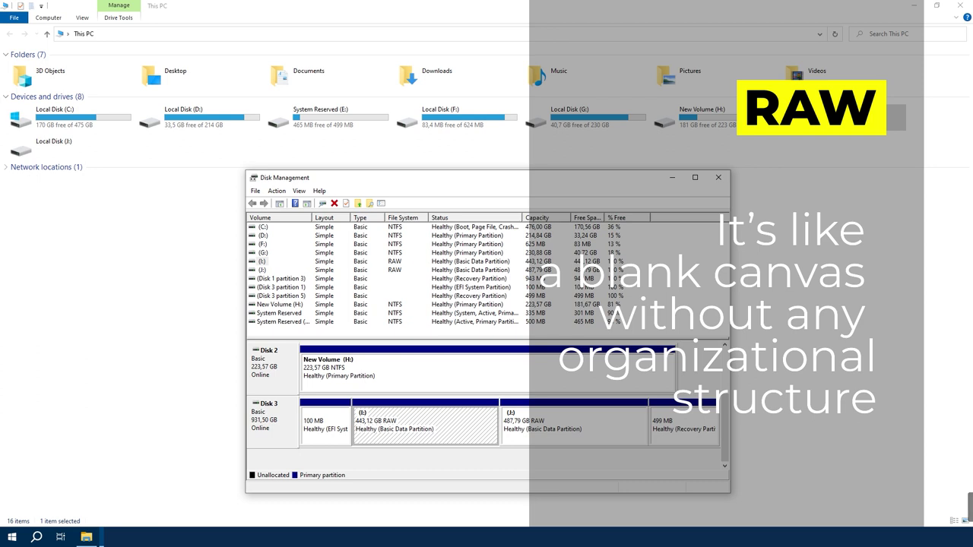
click(574, 425)
click(426, 425)
drag(504, 182, 485, 162)
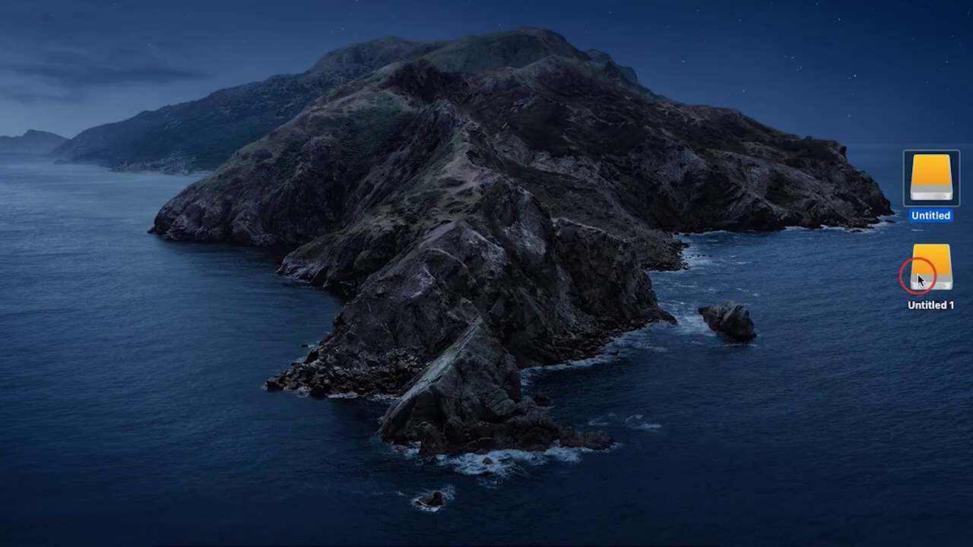
click(922, 219)
right_click(928, 185)
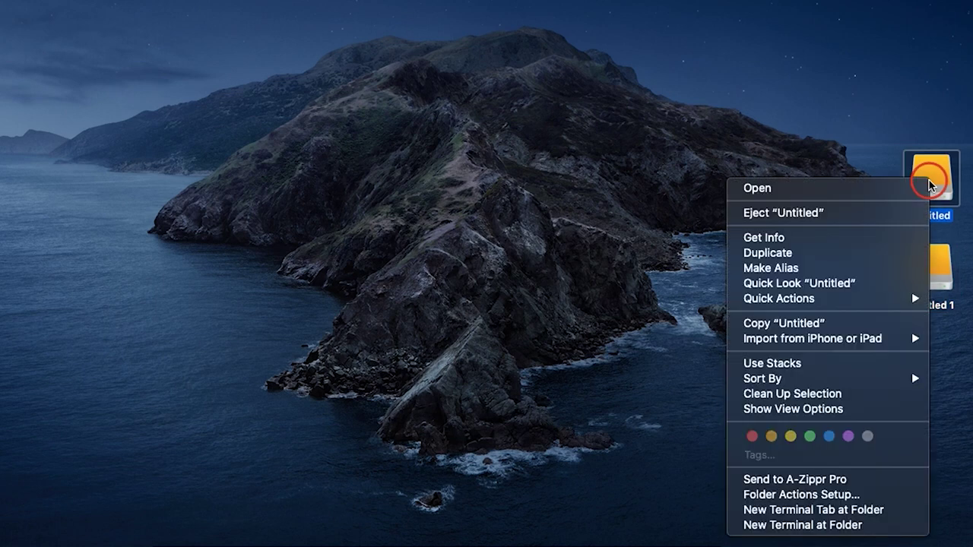
click(751, 141)
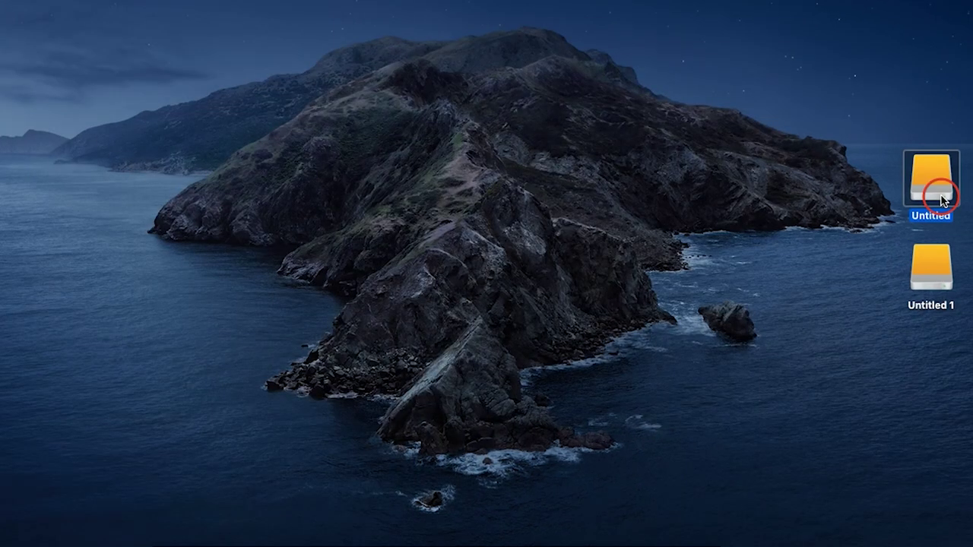
Open the Untitled drive on the Mac desktop and check its folders and ZIP file
double_click(942, 199)
scroll(348, 163, up, 2)
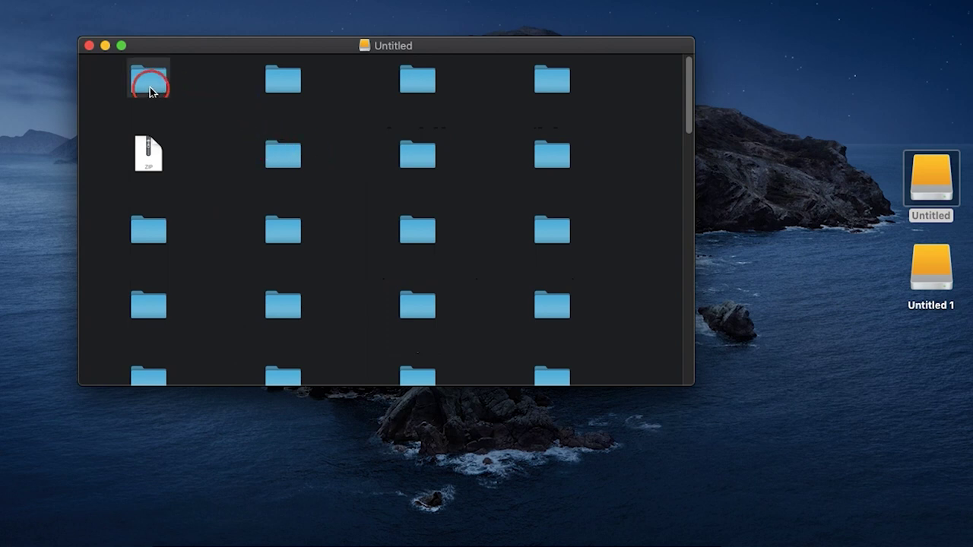
click(645, 147)
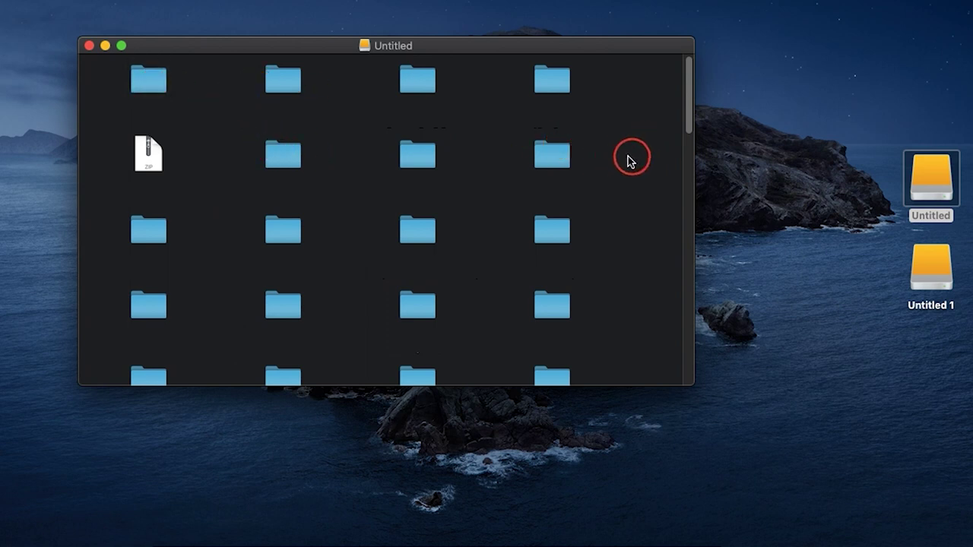
click(149, 164)
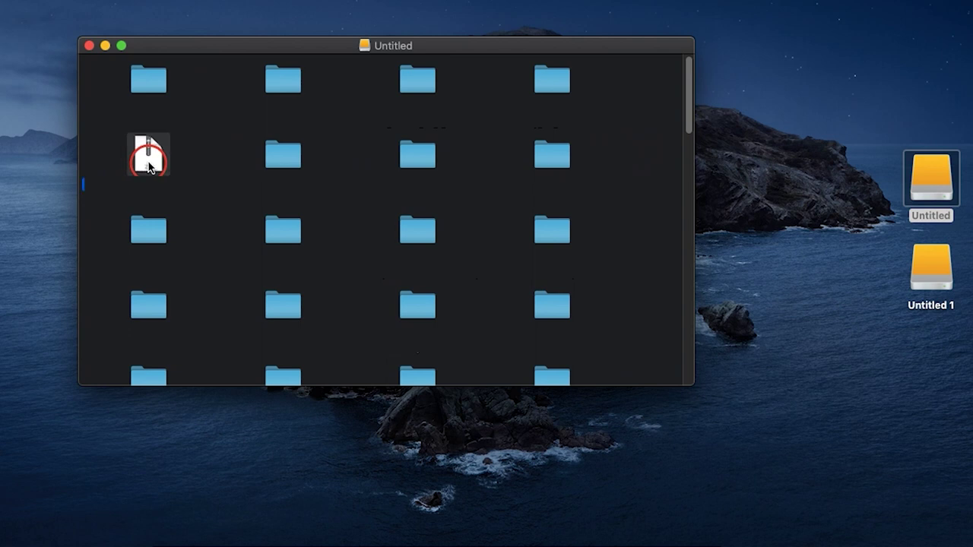
click(147, 228)
Open the Untitled 1 drive, copy 20230325_233234.mp4 from it to the desktop, and close the drive's window
click(940, 279)
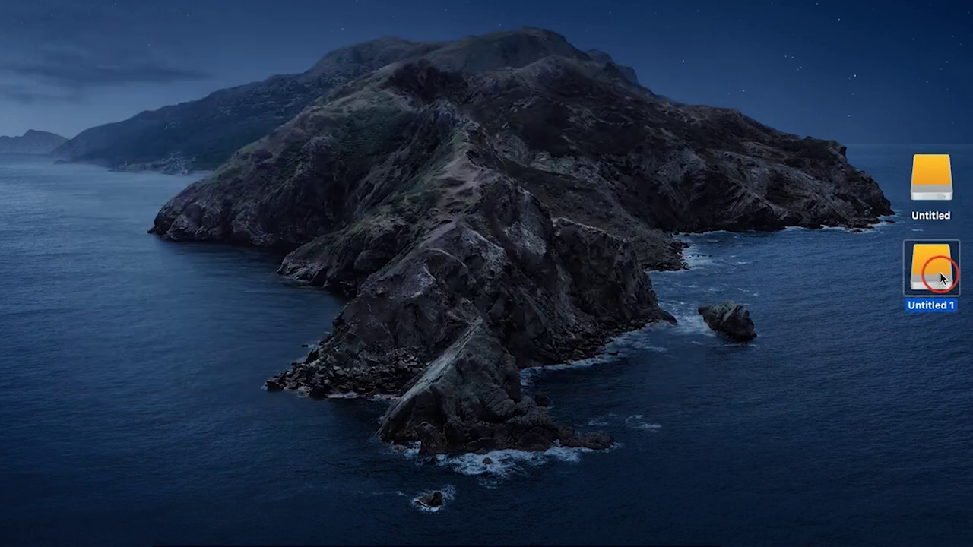
double_click(940, 278)
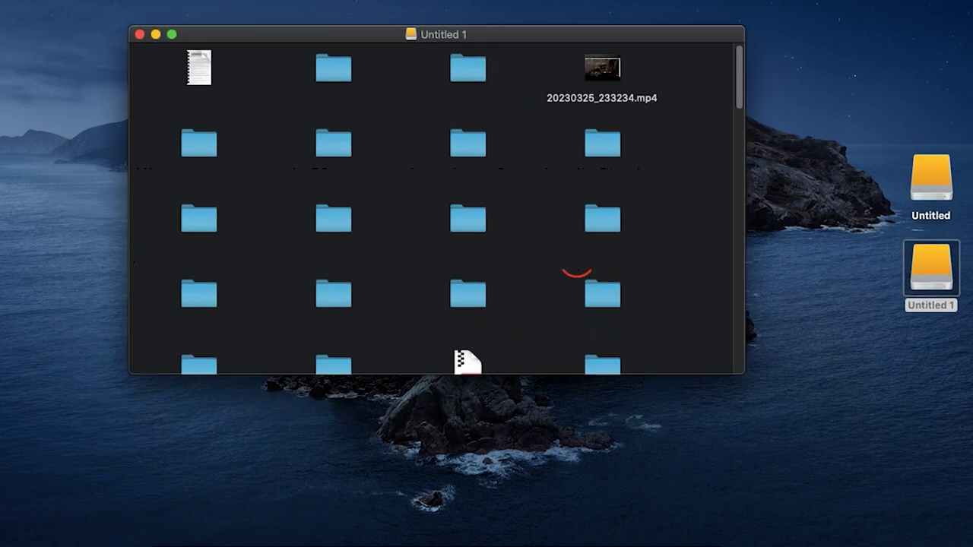
click(608, 76)
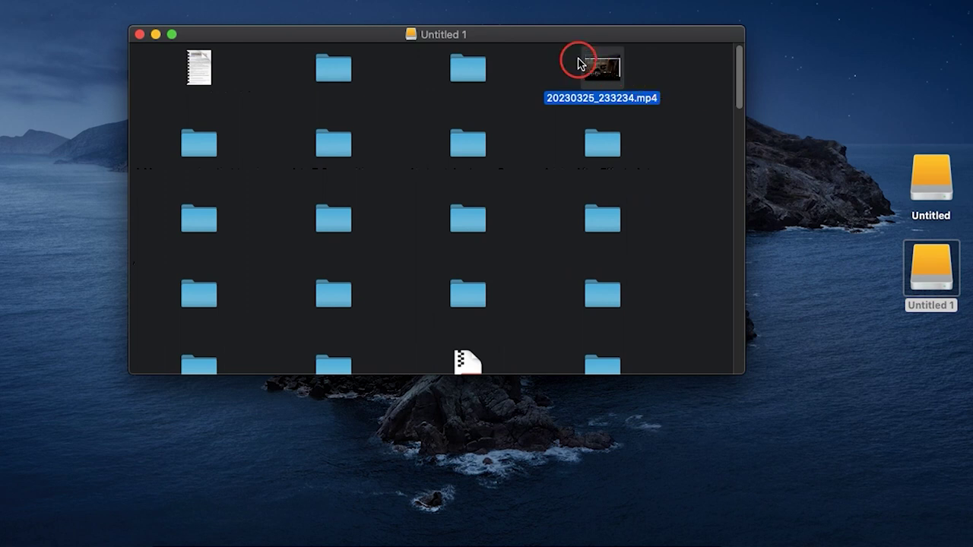
mouse_move(595, 67)
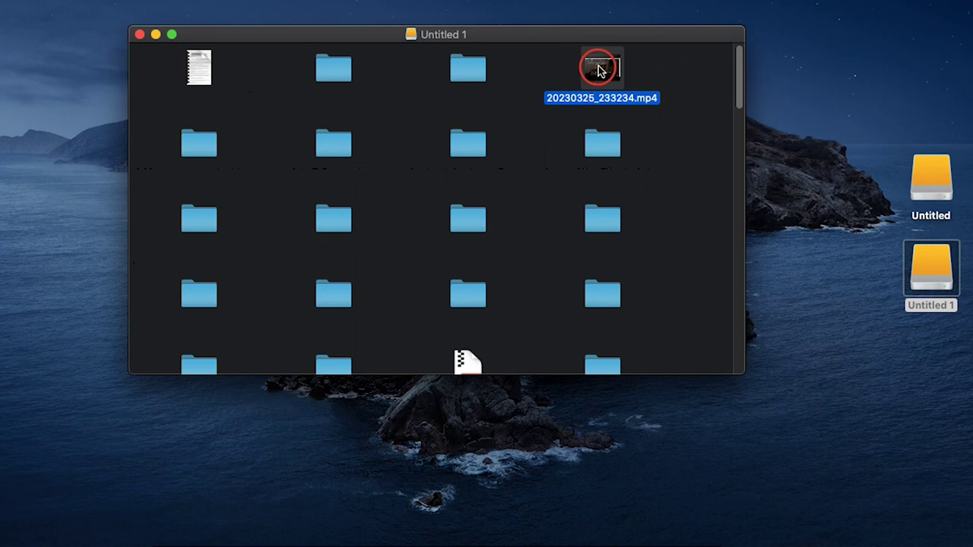
click(599, 70)
drag(601, 67, 31, 58)
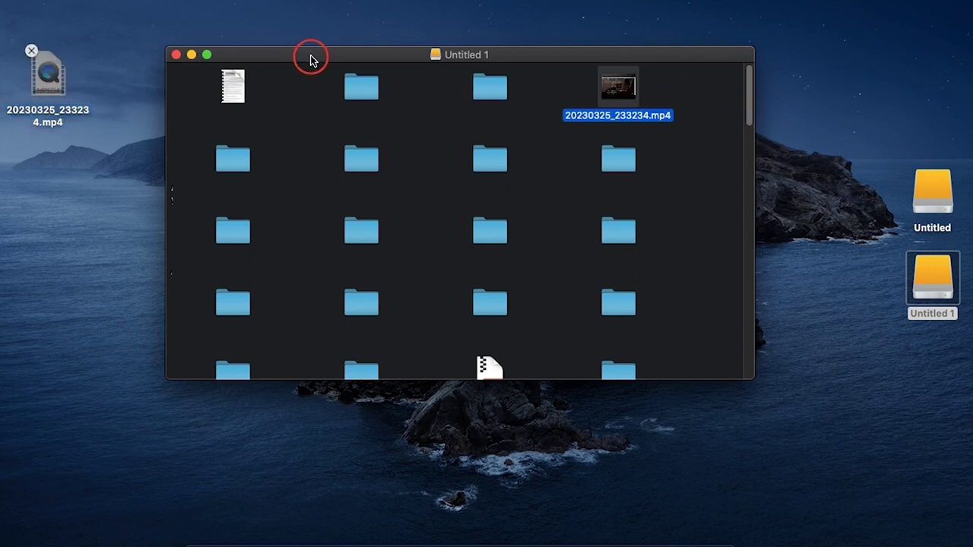
drag(311, 56, 436, 110)
click(301, 106)
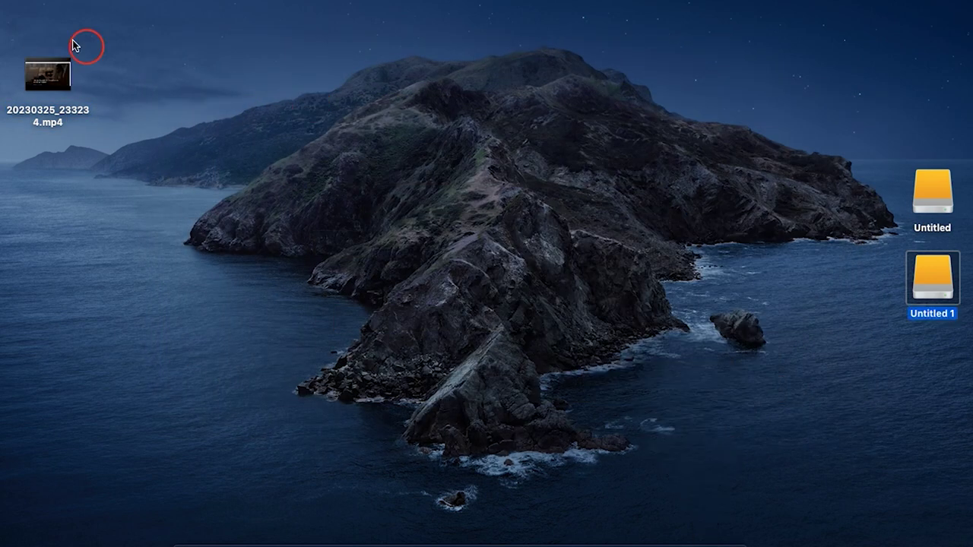
Select the copied 20230325_233234.mp4 file on the desktop
click(38, 72)
click(172, 143)
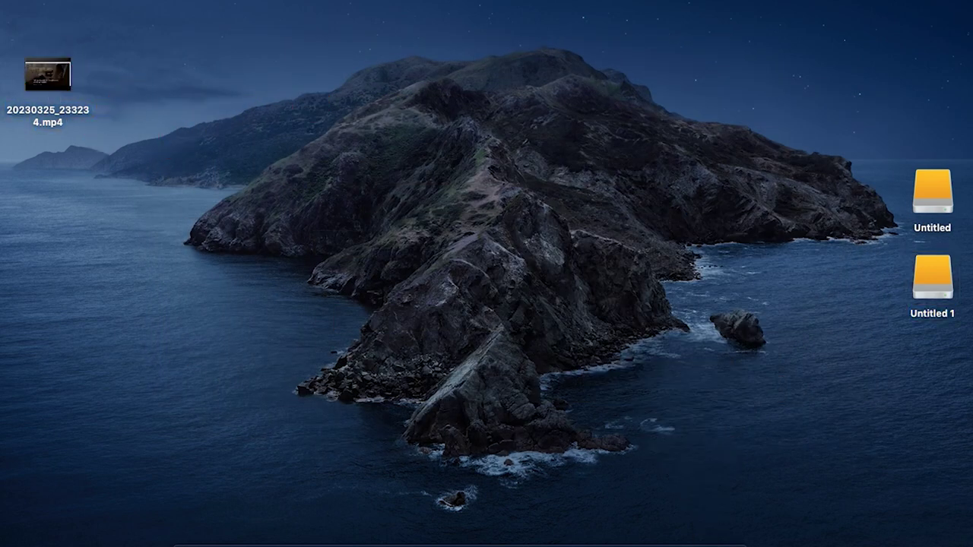
click(48, 96)
click(142, 123)
click(34, 72)
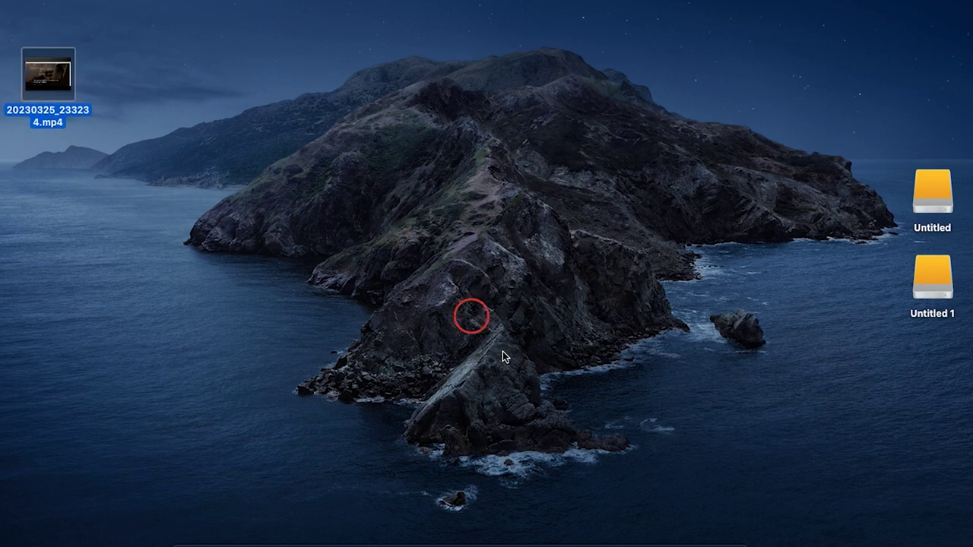